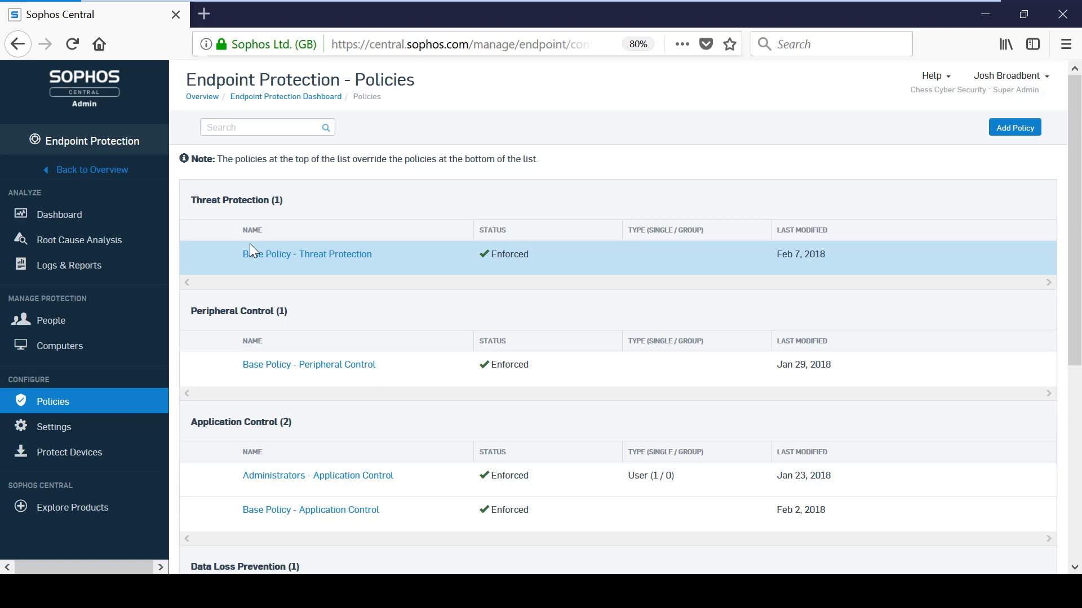
# View the protection settings of the Base Policy - Threat Protection policy.
pyautogui.click(249, 243)
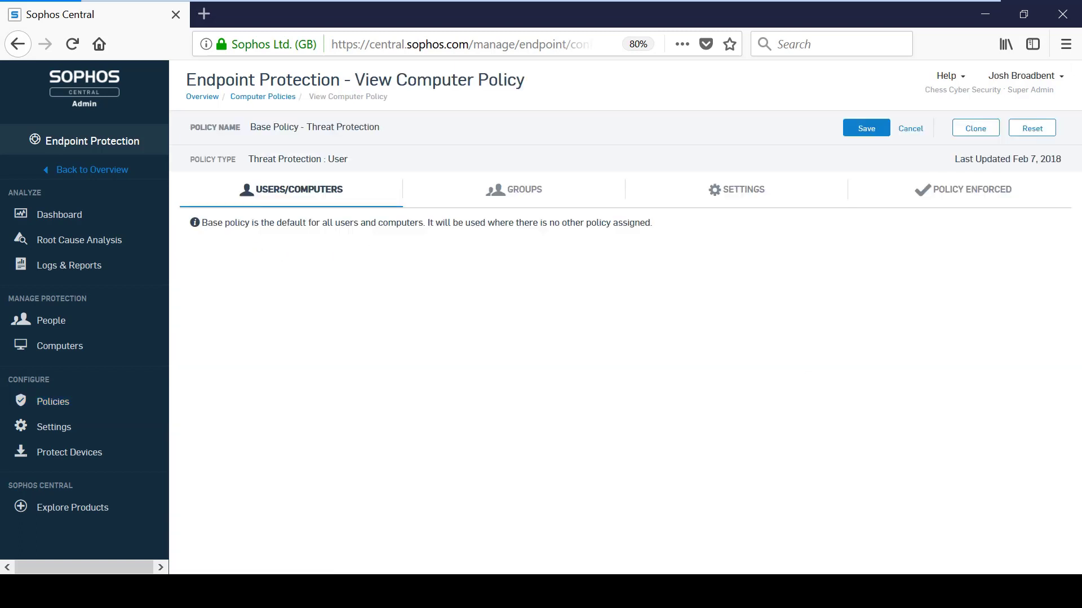
pyautogui.click(684, 197)
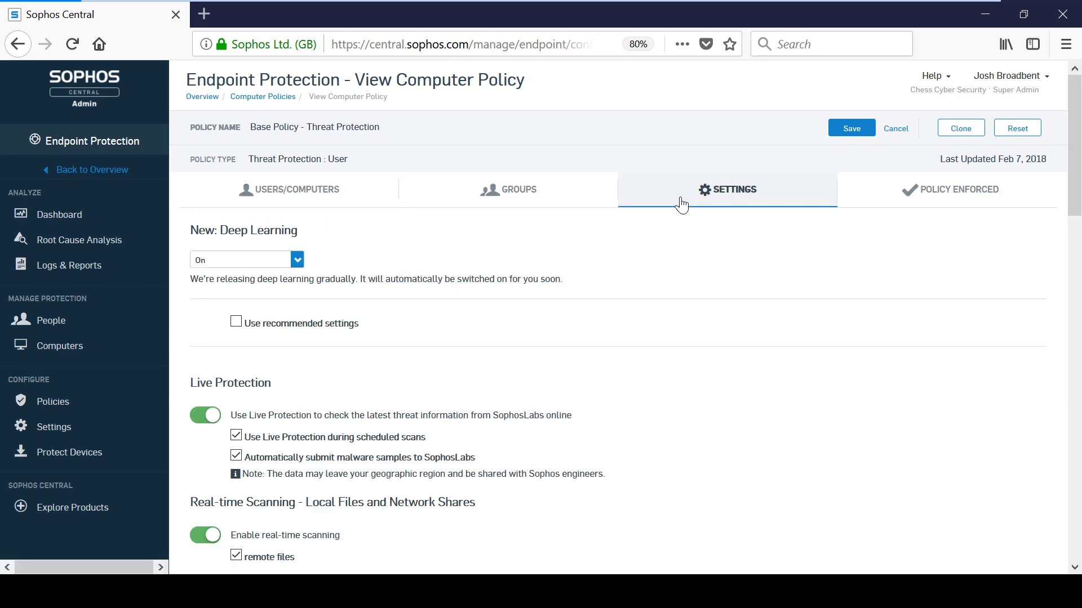
pyautogui.scroll(-3, 575, 364)
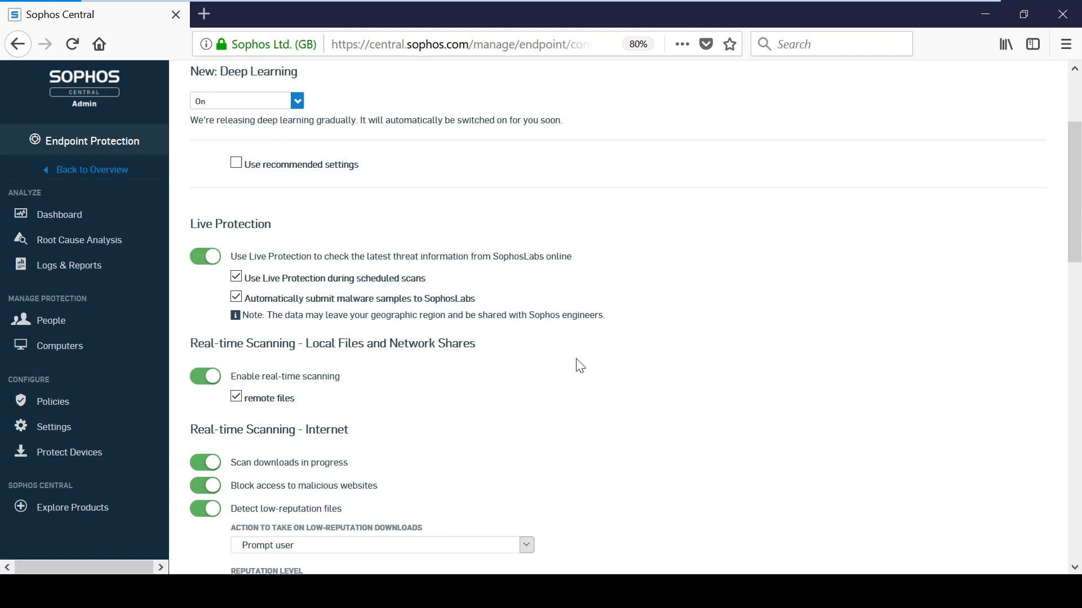
pyautogui.scroll(-2, 572, 378)
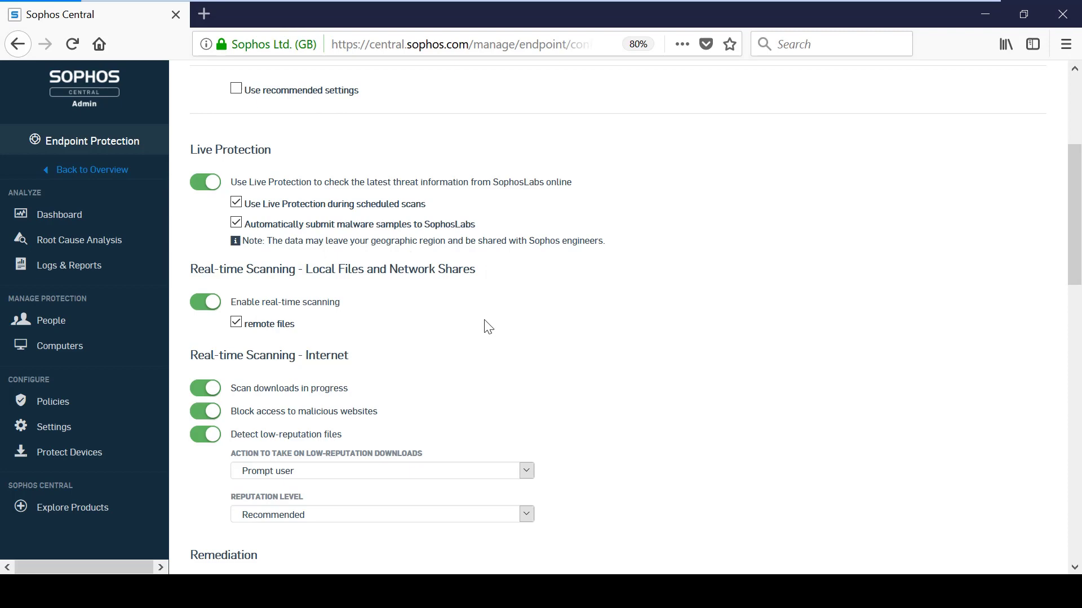
pyautogui.scroll(-3, 482, 326)
pyautogui.scroll(-1, 488, 362)
pyautogui.scroll(-1, 430, 403)
pyautogui.scroll(-2, 406, 440)
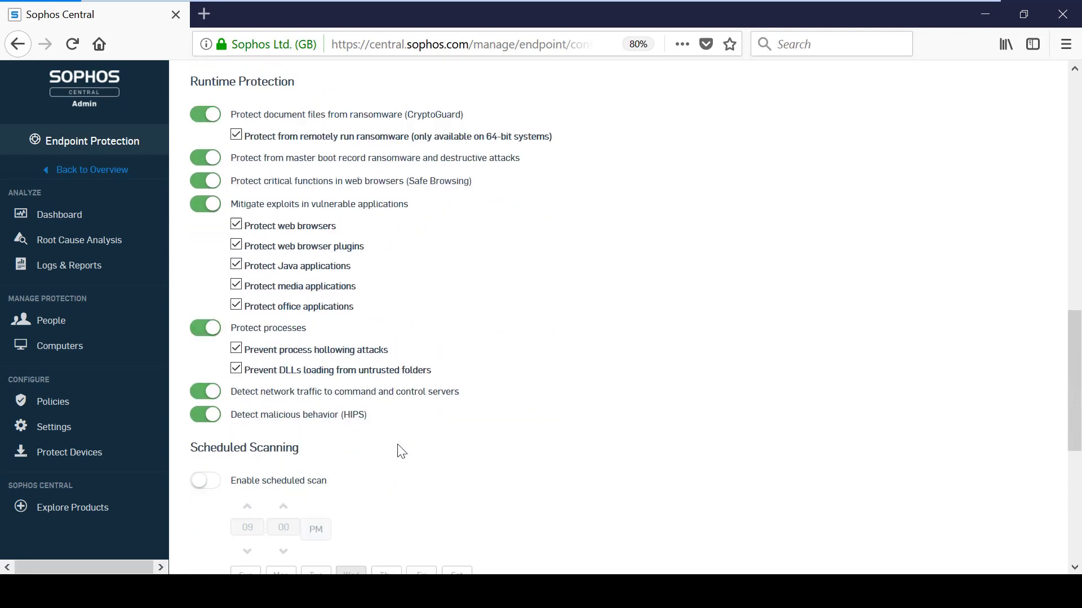
pyautogui.moveTo(367, 395); pyautogui.dragTo(242, 394)
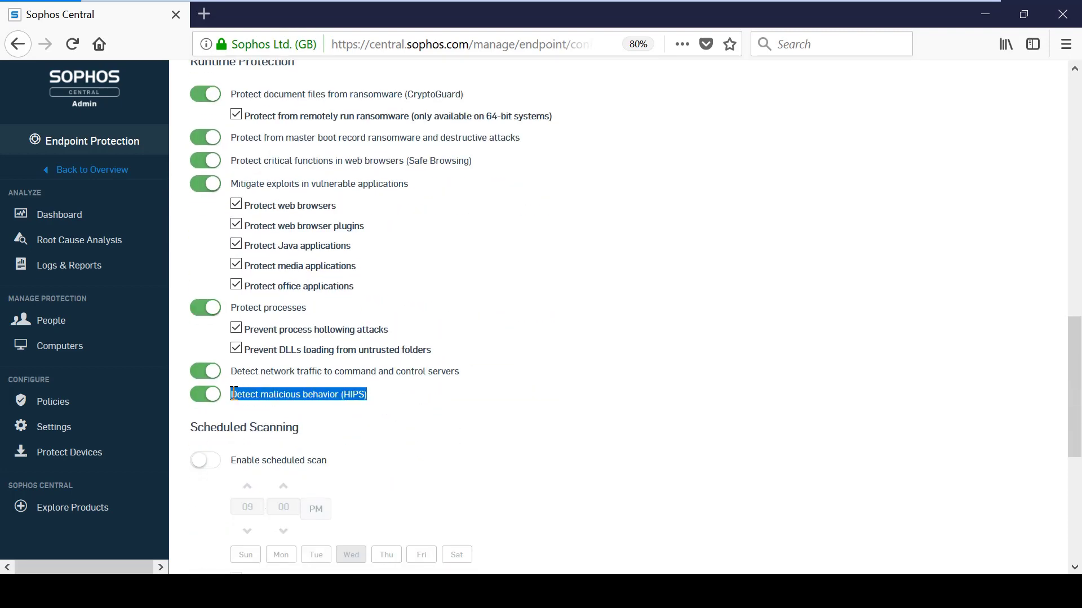
# Review the runtime protection and automatic malware cleanup options, highlighting the cleanup setting.
pyautogui.click(694, 293)
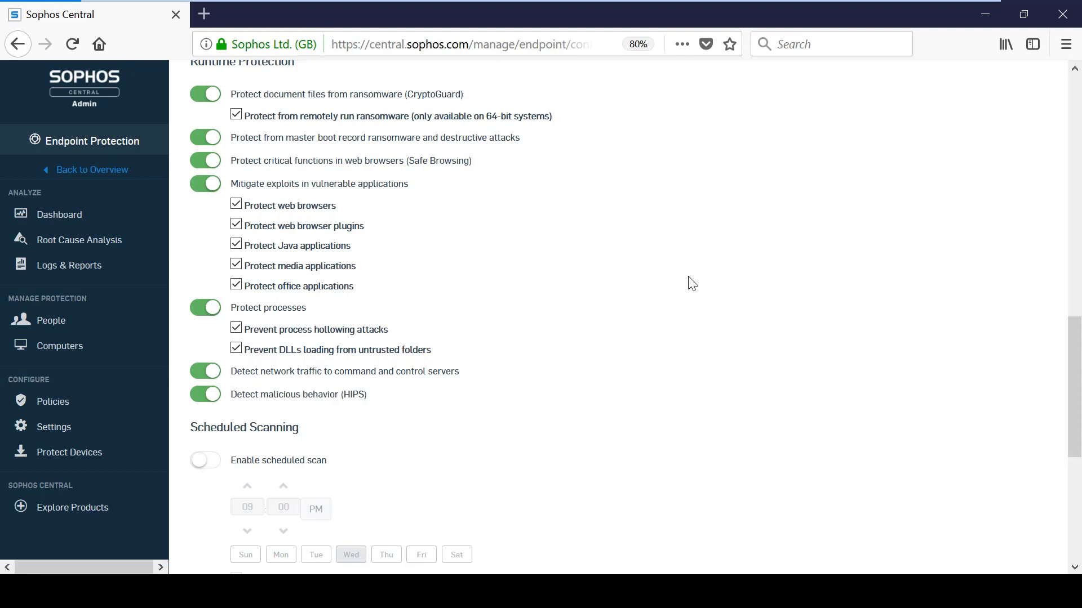
pyautogui.scroll(2, 692, 282)
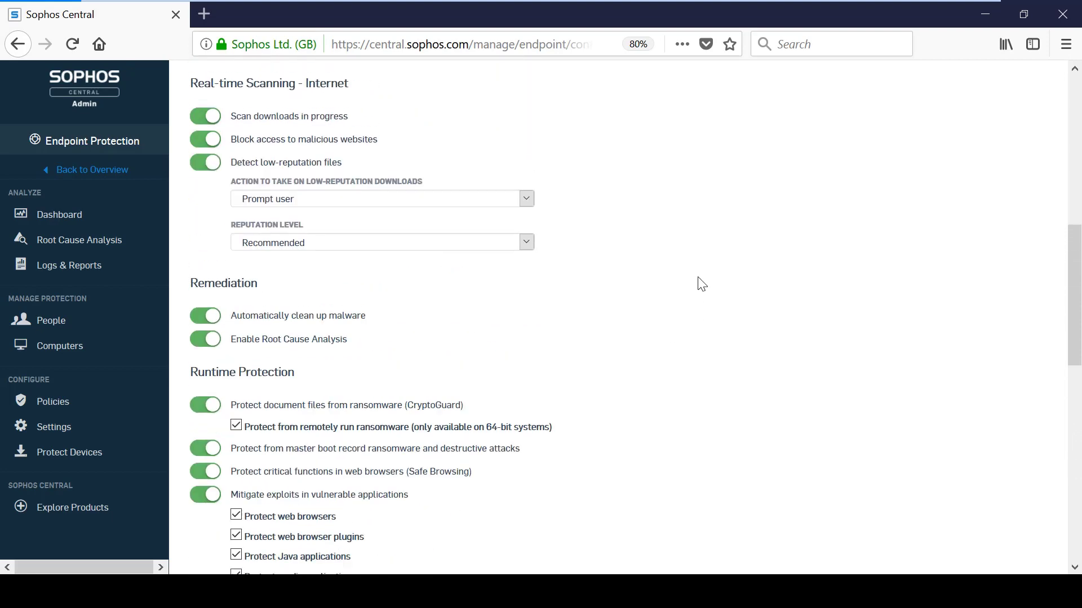
pyautogui.scroll(1, 700, 283)
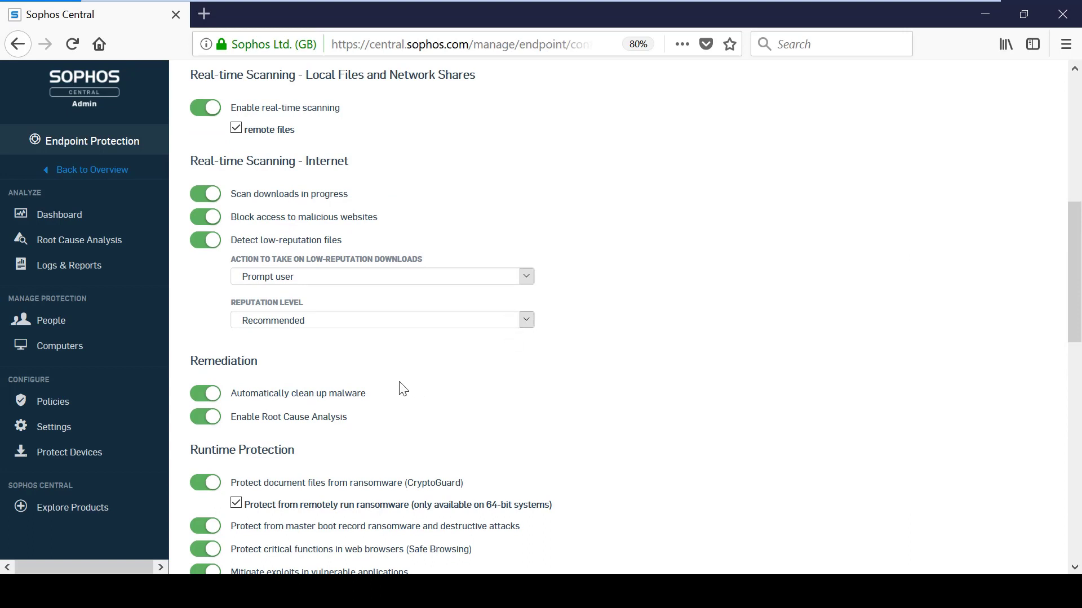
pyautogui.moveTo(366, 399); pyautogui.dragTo(232, 400)
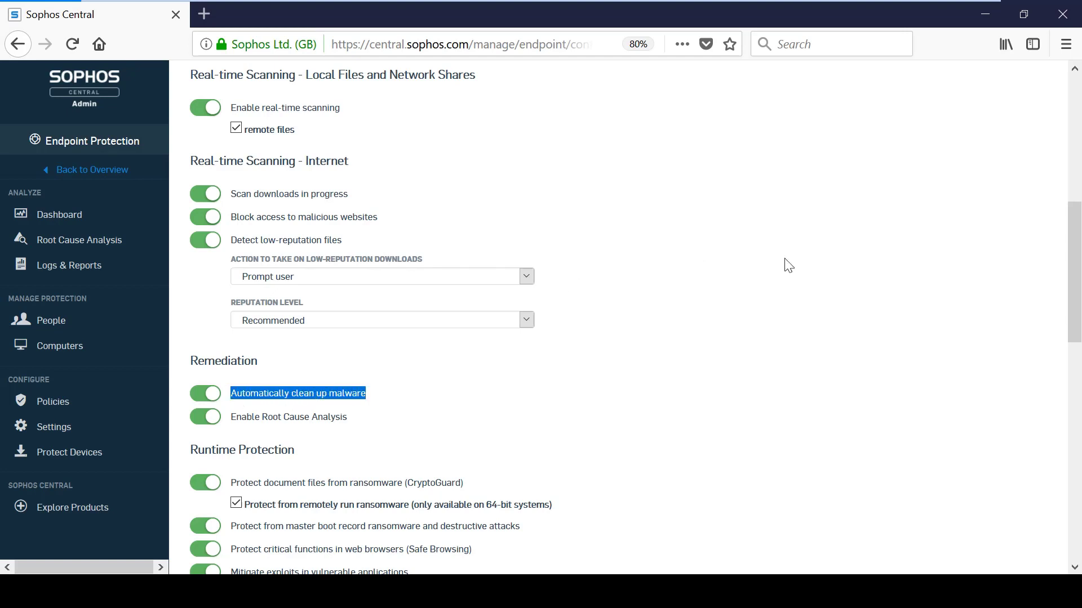
pyautogui.click(67, 452)
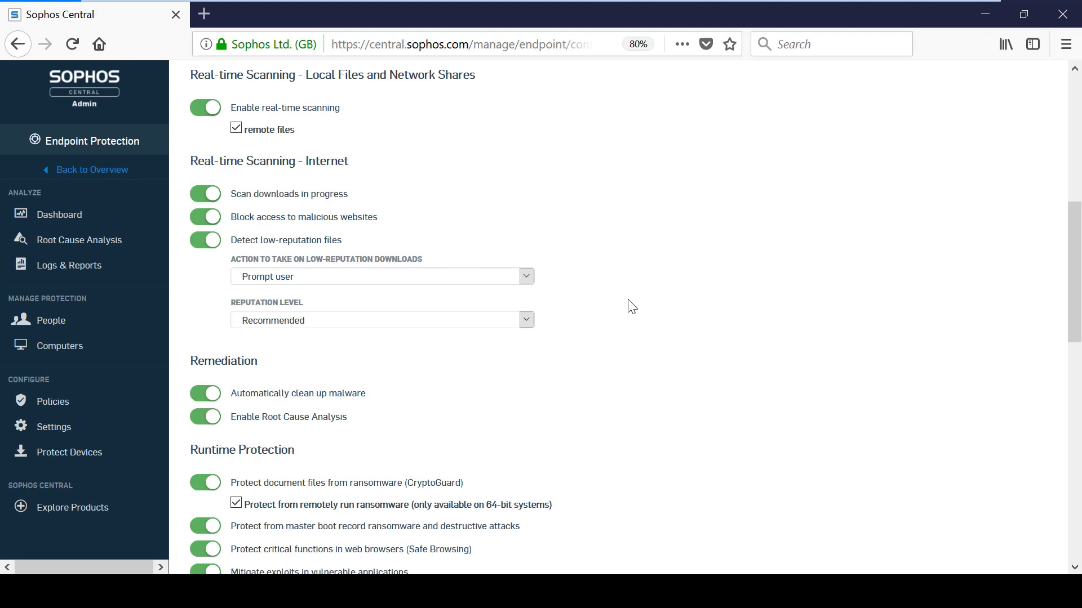
pyautogui.scroll(-1, 592, 321)
pyautogui.scroll(-4, 579, 333)
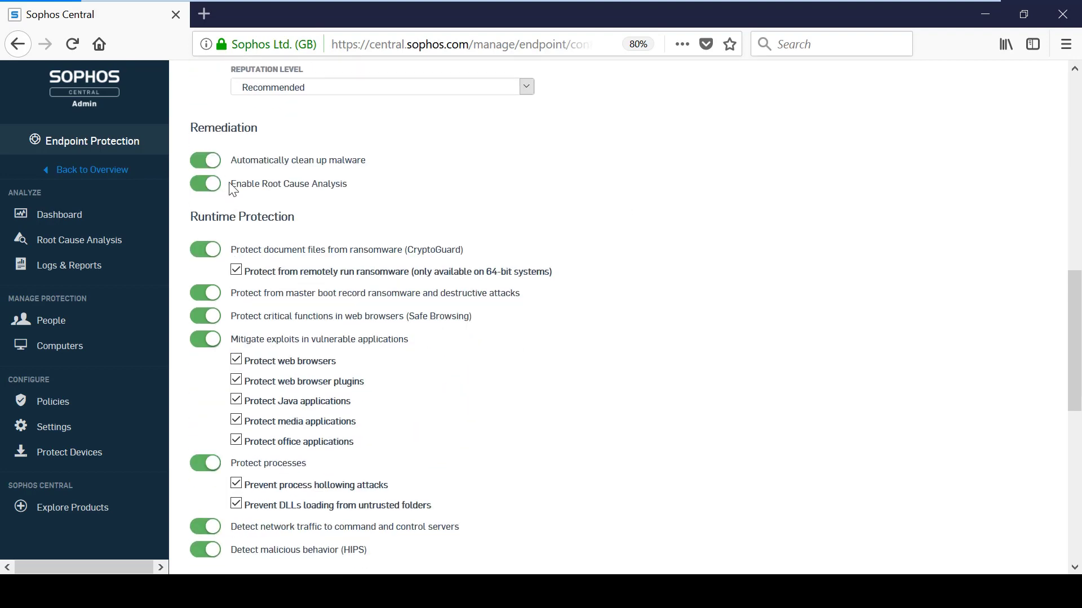
pyautogui.moveTo(229, 187); pyautogui.dragTo(466, 527)
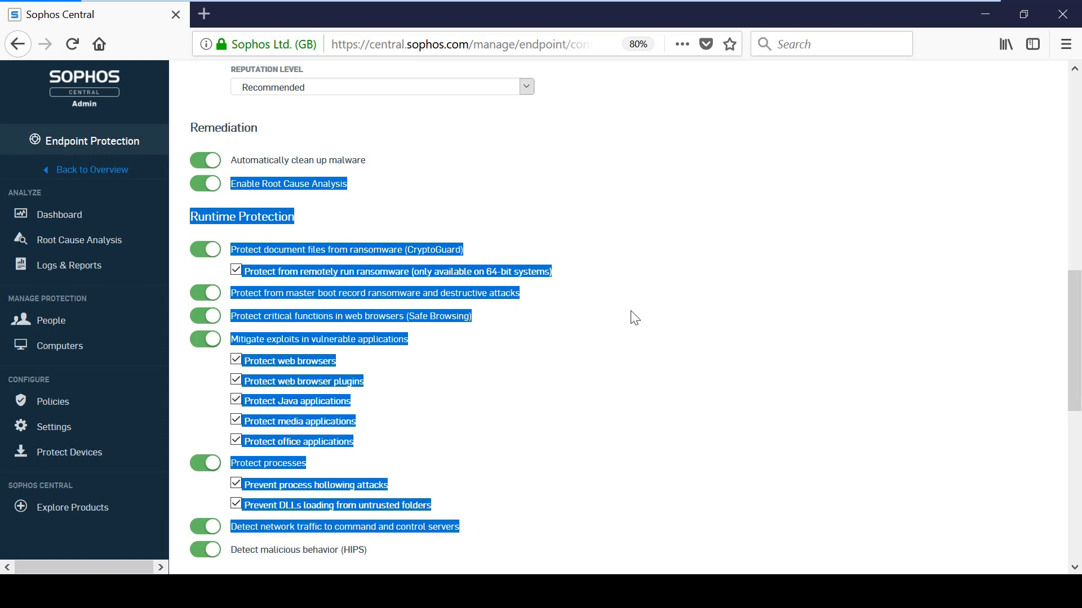
pyautogui.click(589, 344)
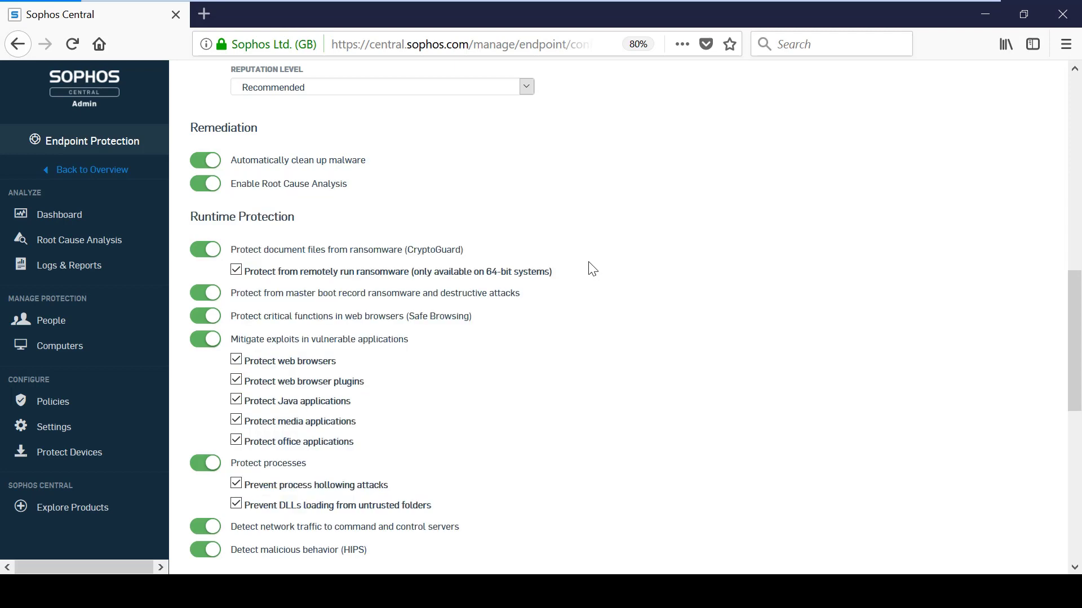
pyautogui.scroll(5, 587, 268)
pyautogui.scroll(5, 587, 268)
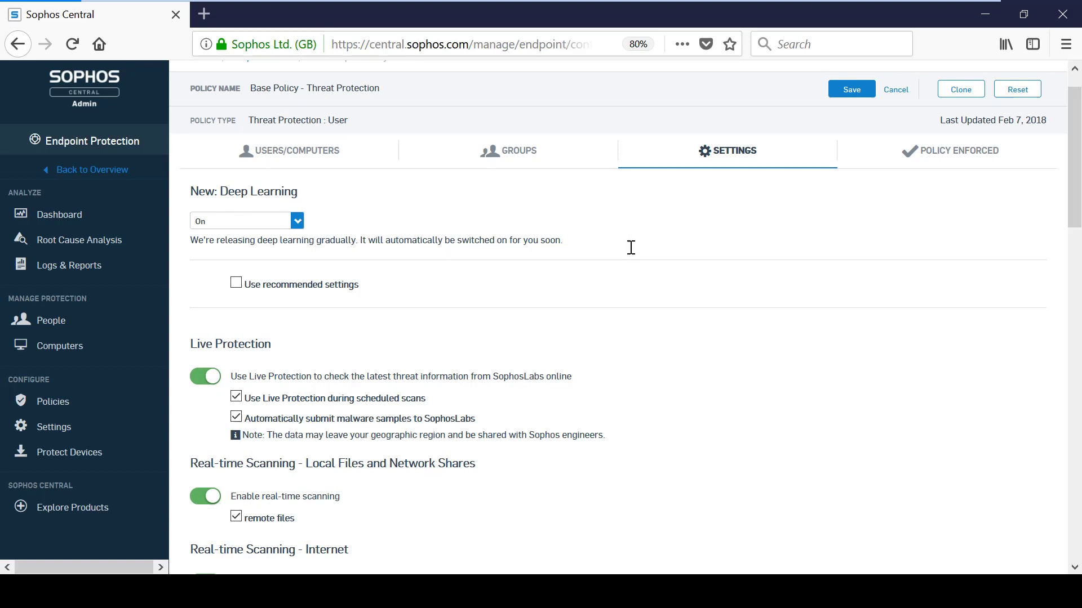
pyautogui.scroll(-2, 716, 353)
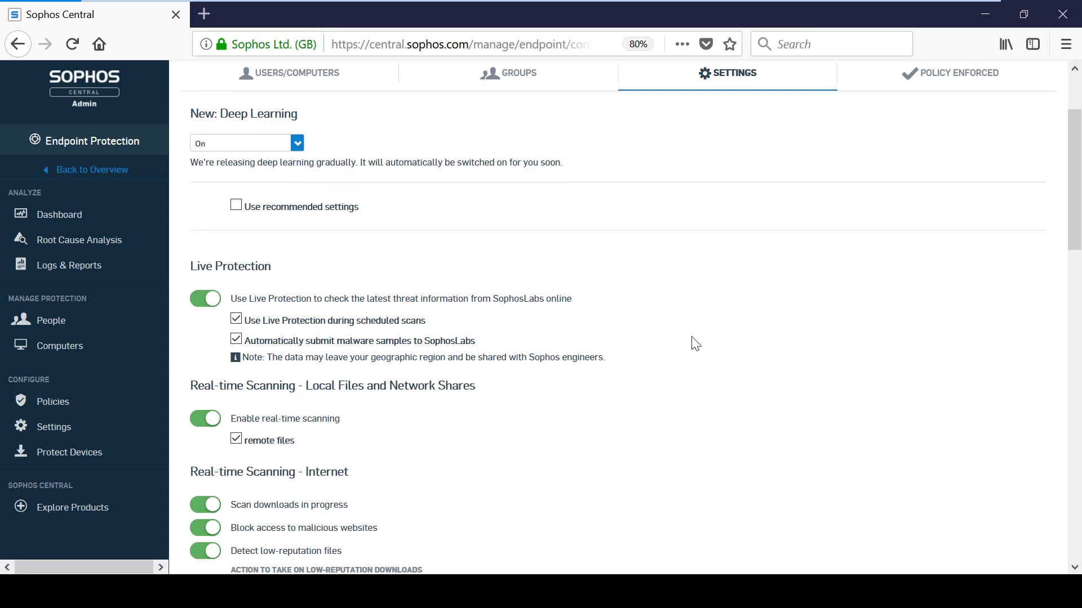
pyautogui.scroll(-2, 683, 338)
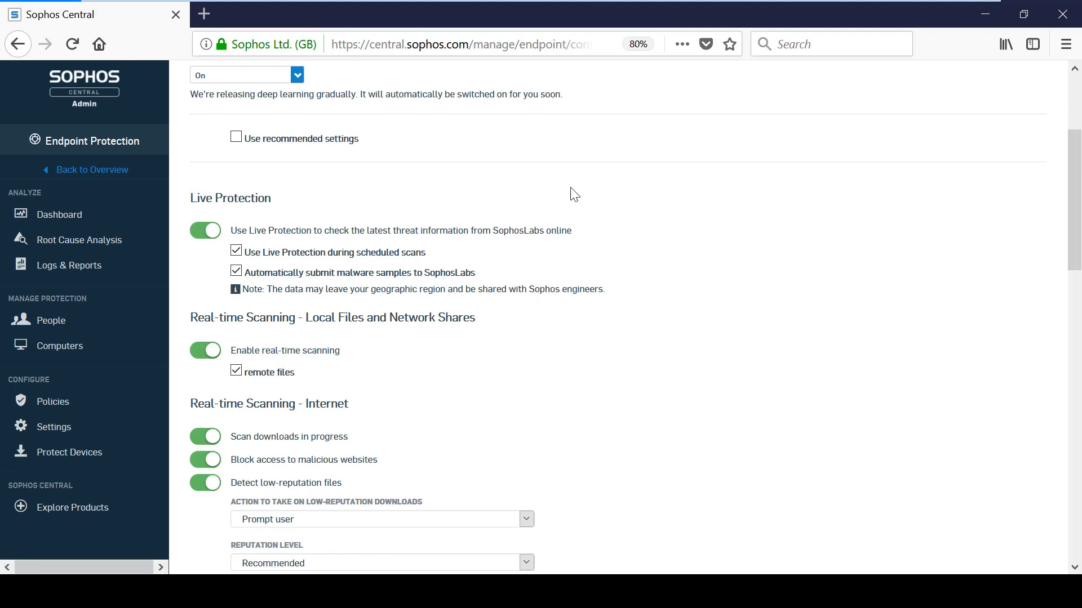
pyautogui.scroll(-1, 570, 194)
pyautogui.scroll(-2, 573, 202)
pyautogui.scroll(-4, 567, 224)
pyautogui.scroll(-2, 570, 227)
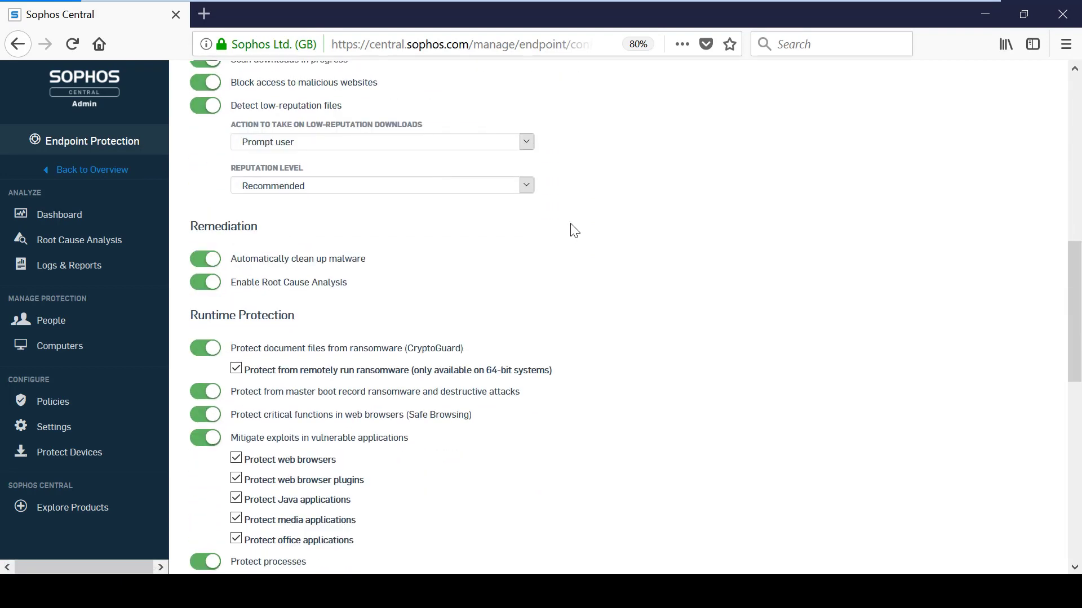
pyautogui.scroll(-2, 574, 231)
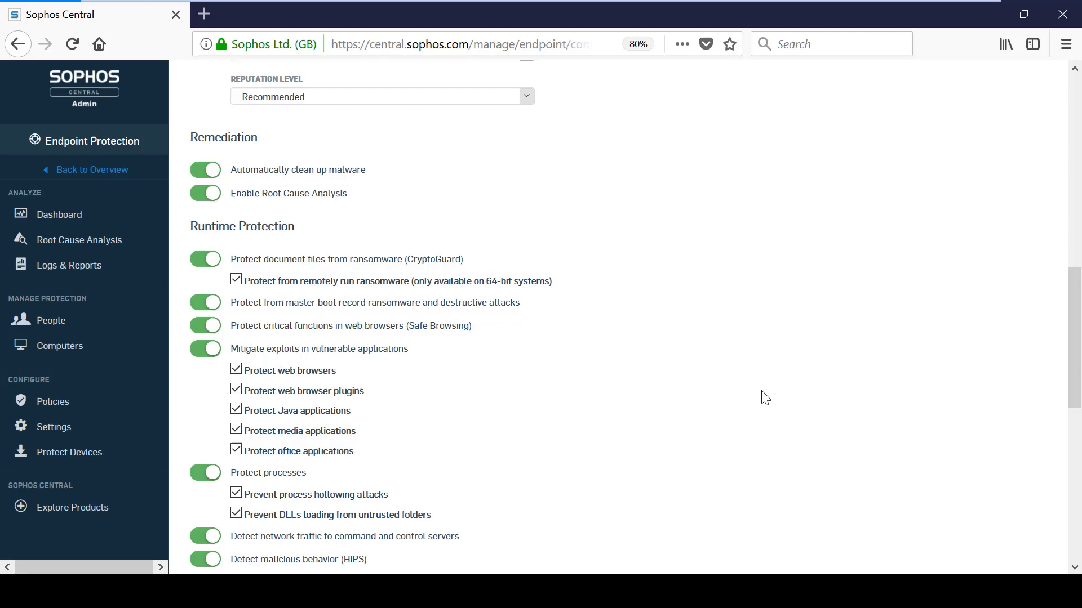
pyautogui.scroll(-2, 752, 376)
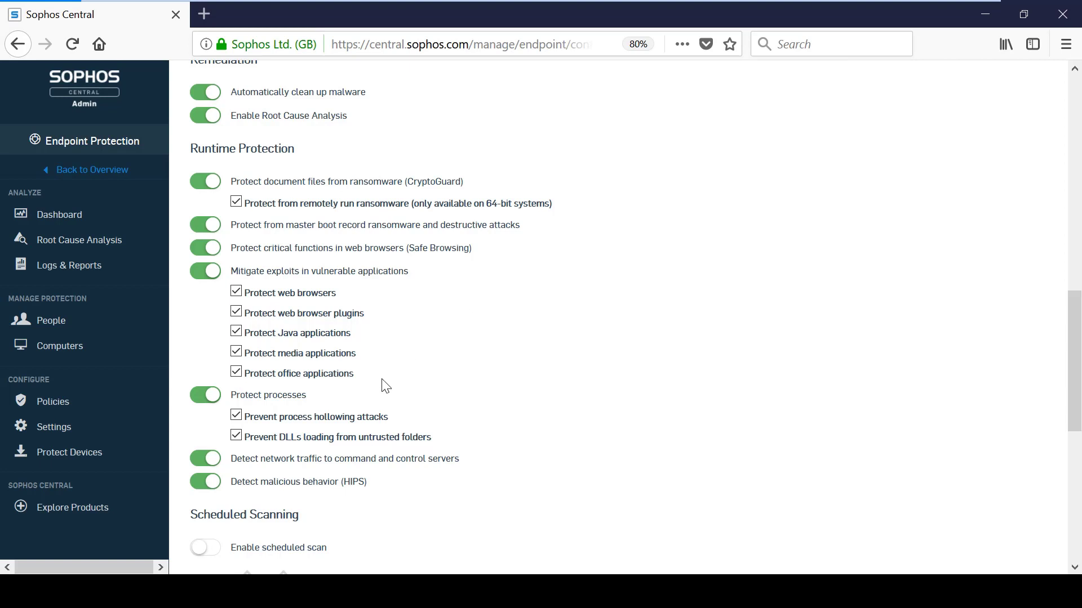
pyautogui.moveTo(377, 376); pyautogui.dragTo(231, 267)
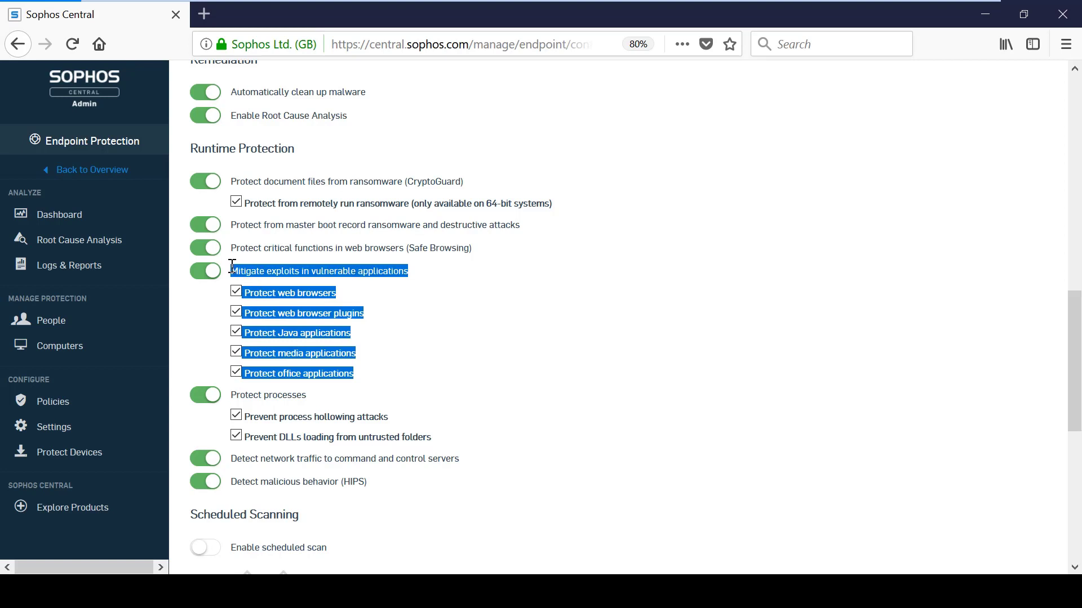
pyautogui.click(587, 321)
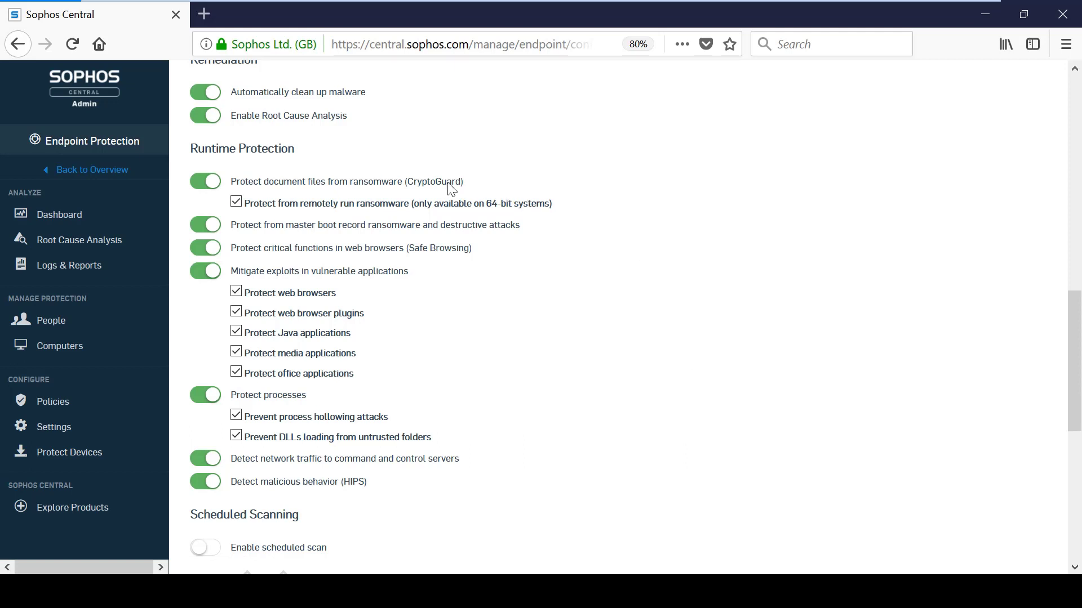
pyautogui.moveTo(465, 182); pyautogui.dragTo(234, 185)
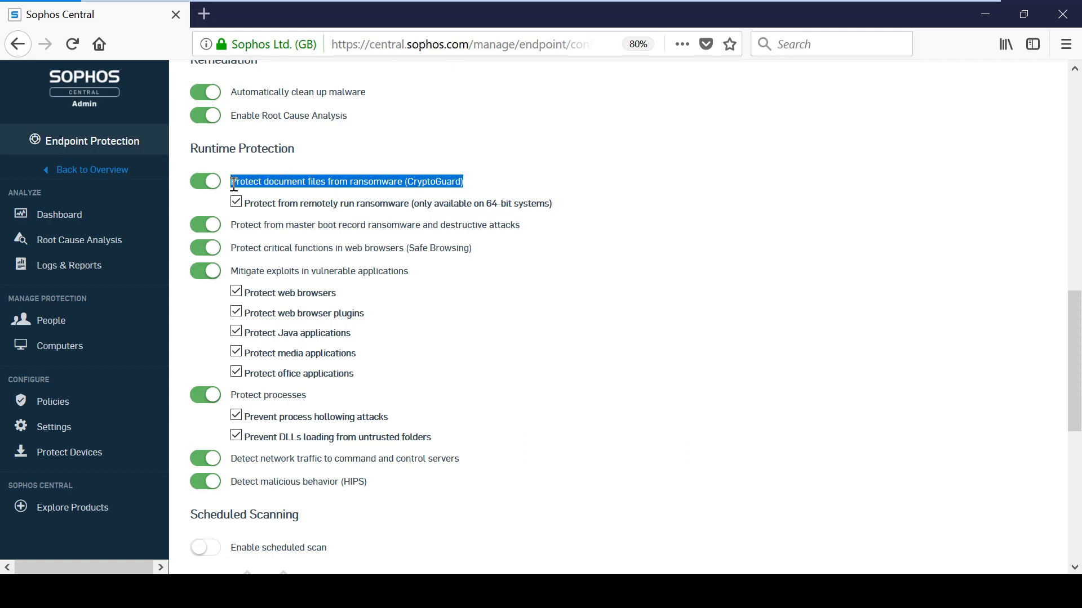
pyautogui.click(784, 339)
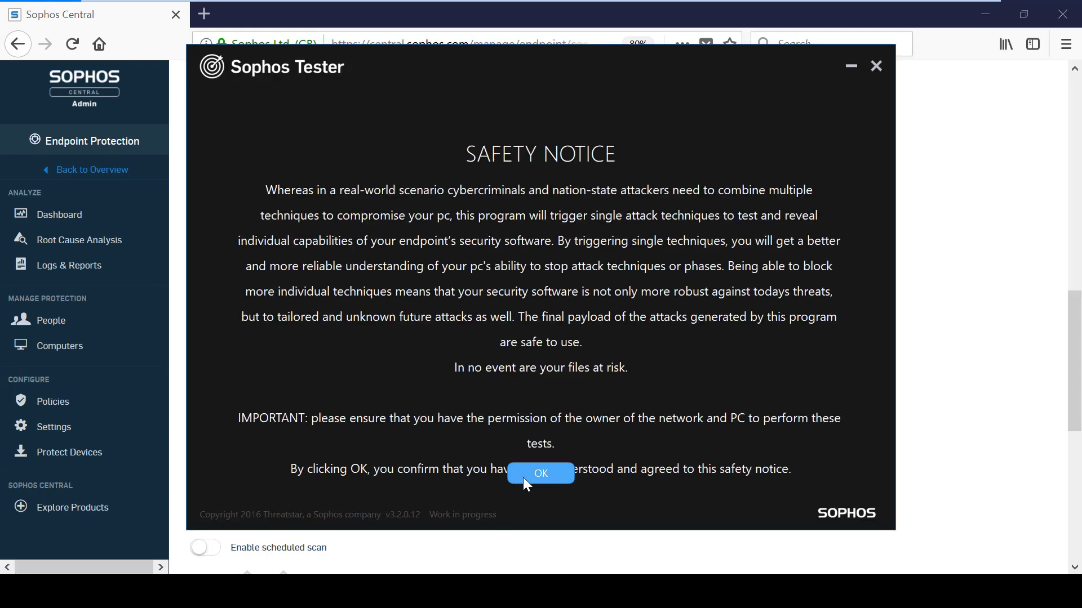
# Accept the safety notice and execute the HydraCrypt ransomware test against the Dummy application.
pyautogui.click(523, 478)
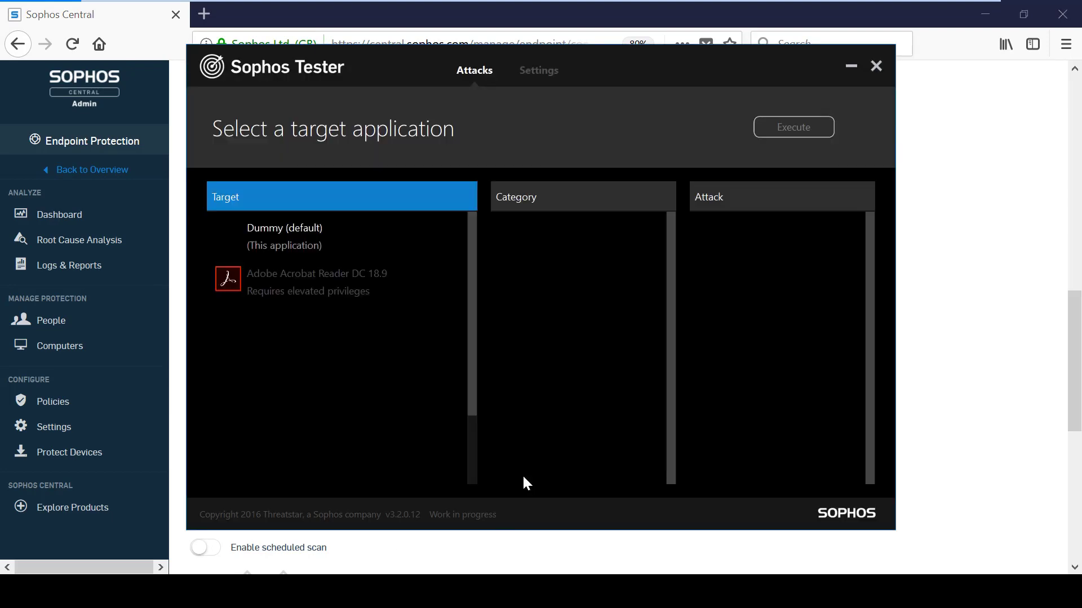
pyautogui.click(385, 242)
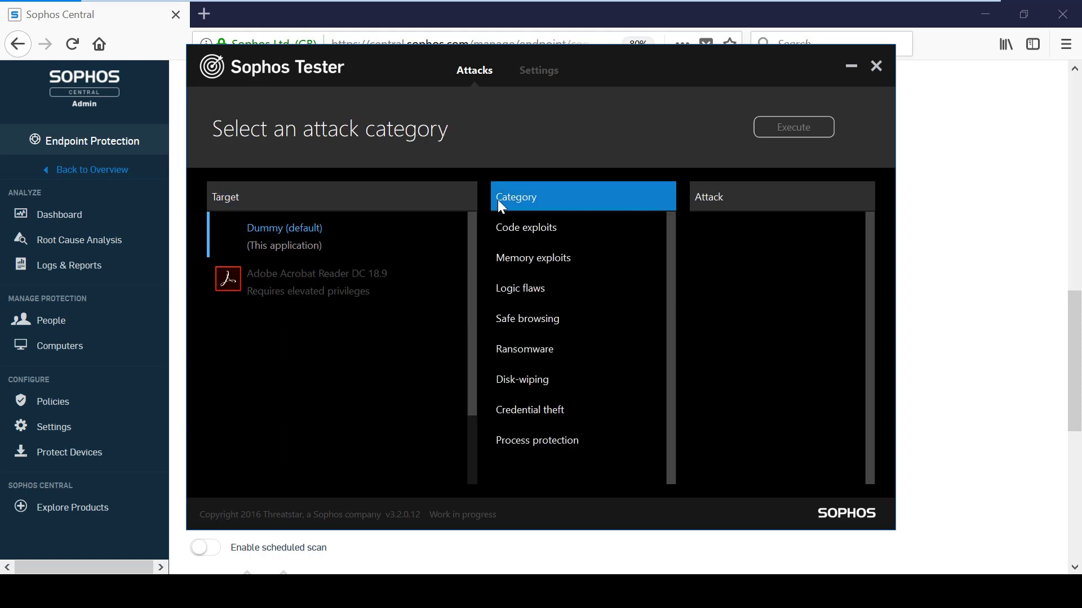
pyautogui.click(560, 343)
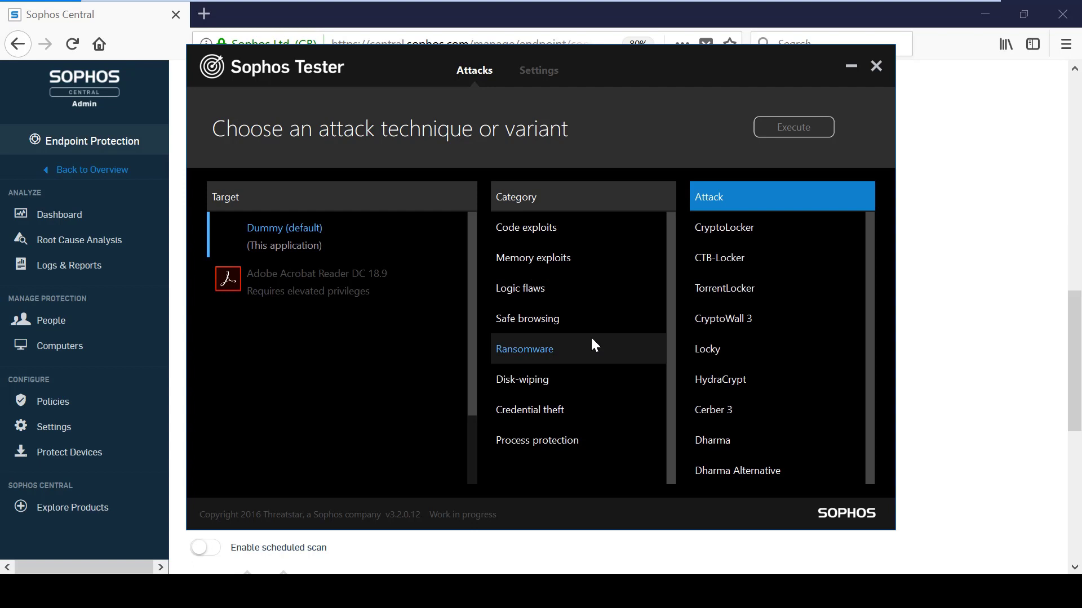
pyautogui.click(734, 374)
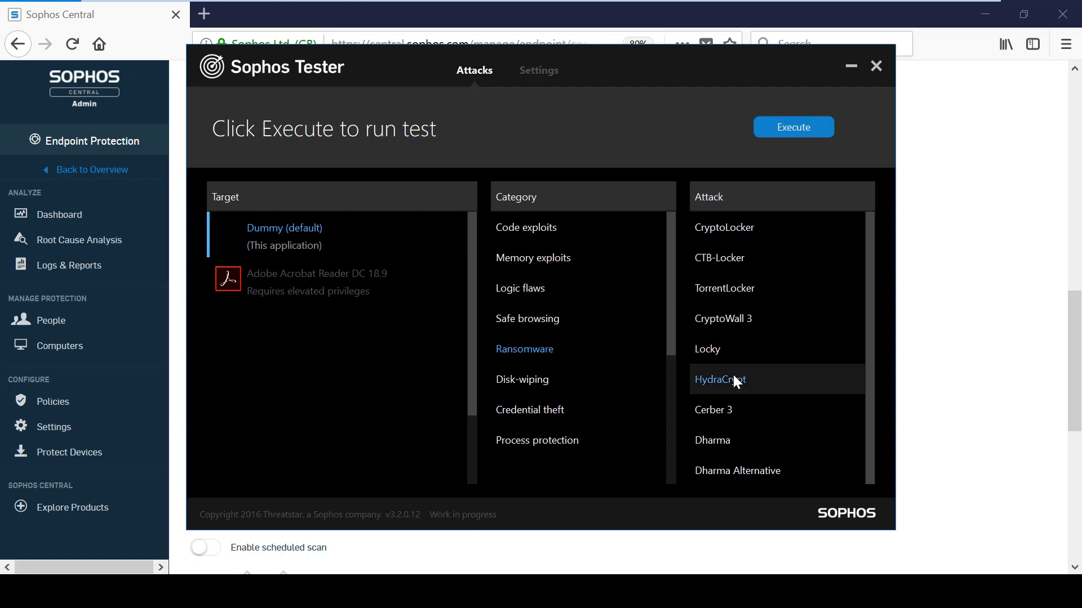
pyautogui.click(772, 127)
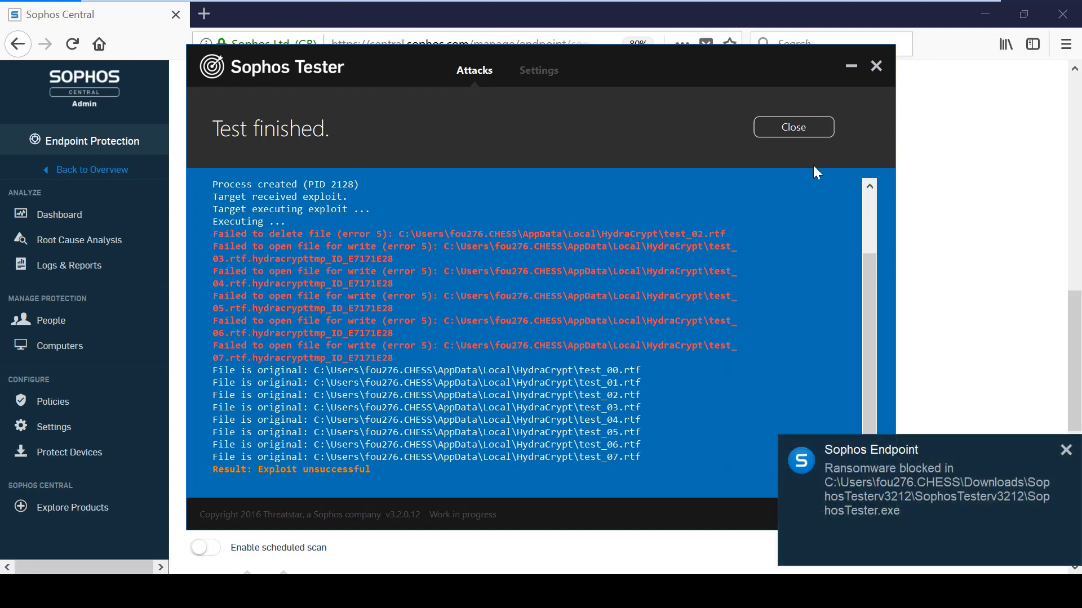
# Close Sophos Tester and reach the HydraCrypt folder from its desktop shortcut.
pyautogui.click(876, 66)
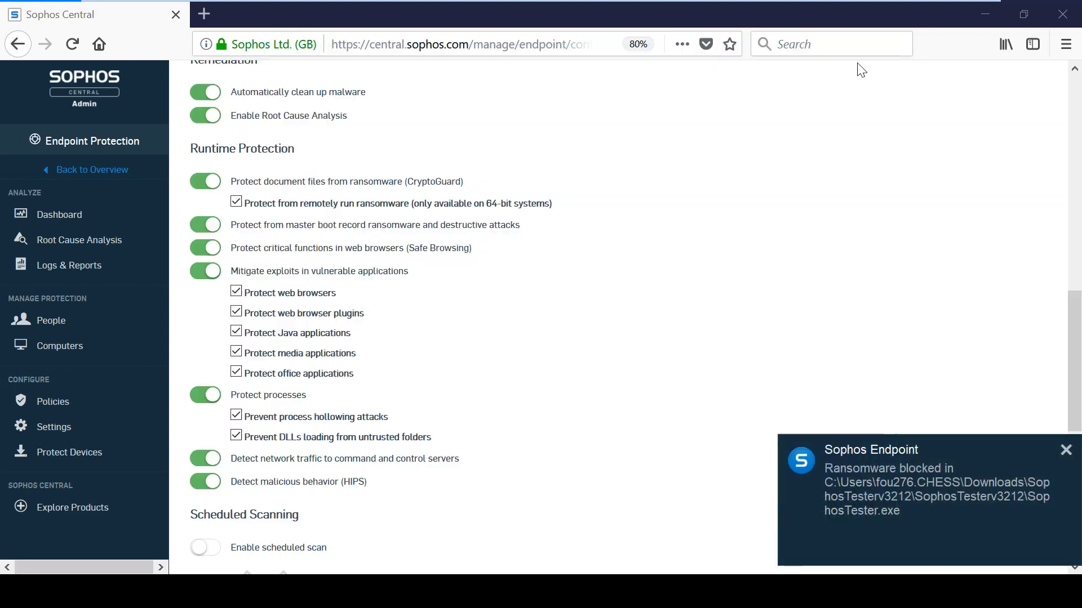
pyautogui.click(982, 14)
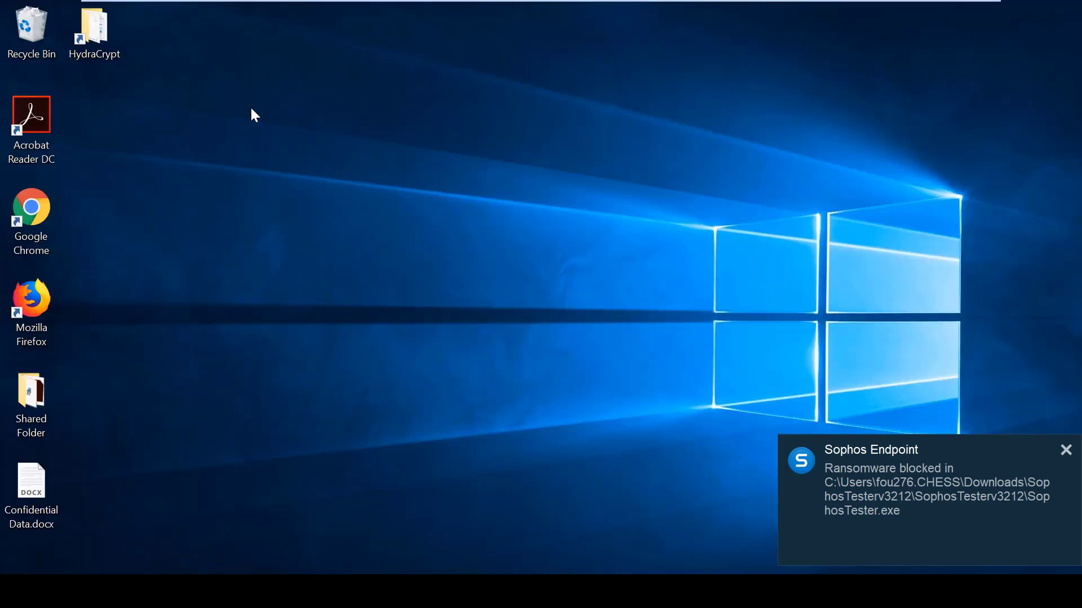
pyautogui.doubleClick(94, 33)
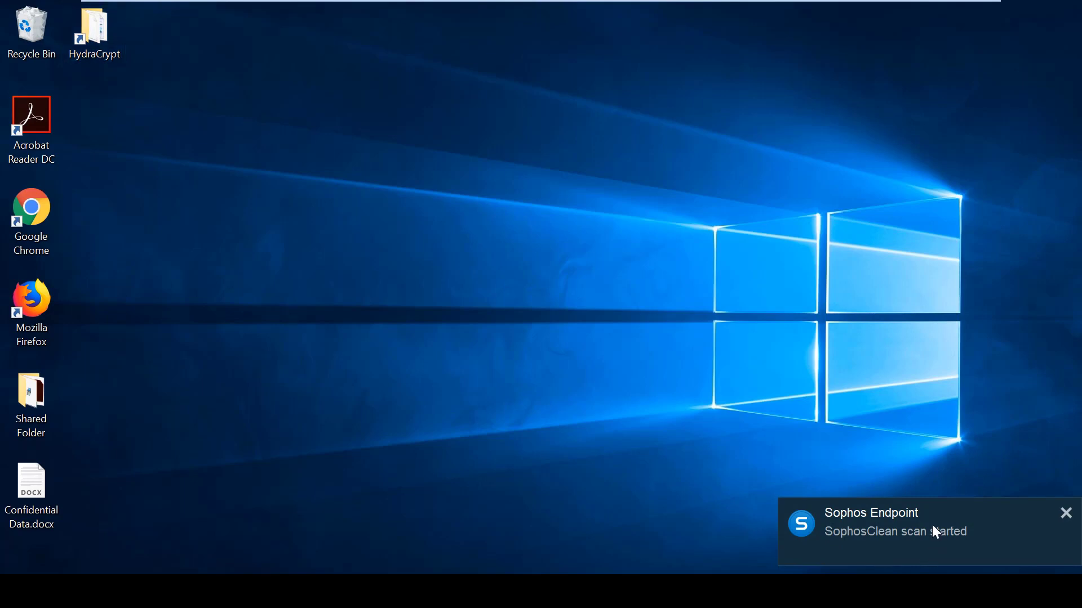
pyautogui.doubleClick(94, 32)
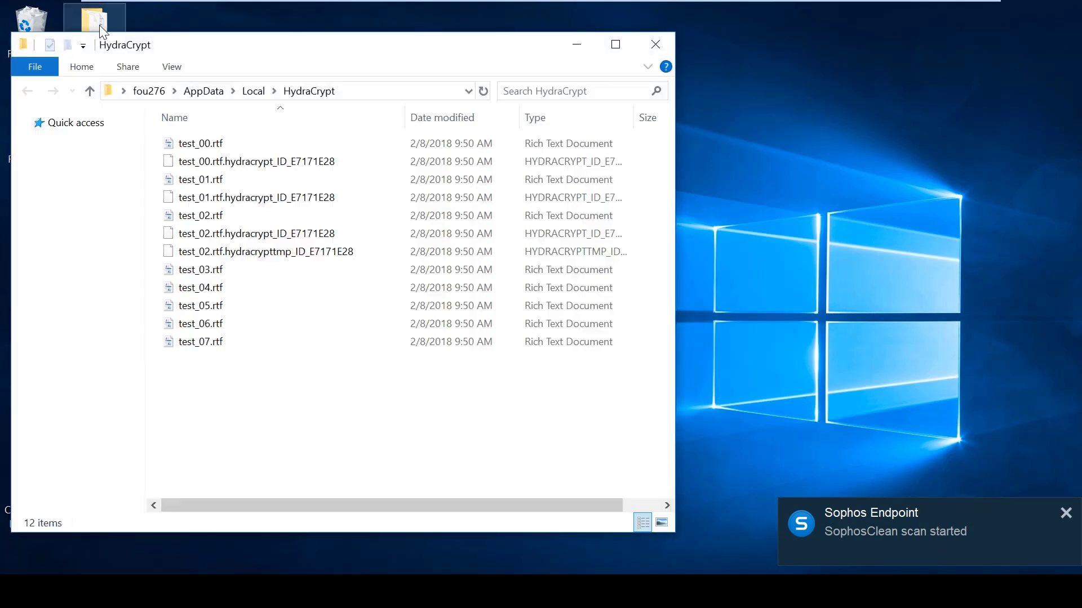
# Inspect the test_00, test_01, test_02 hydracrypt files and the hydracrypttmp temporary file.
pyautogui.click(271, 163)
pyautogui.click(278, 199)
pyautogui.click(289, 234)
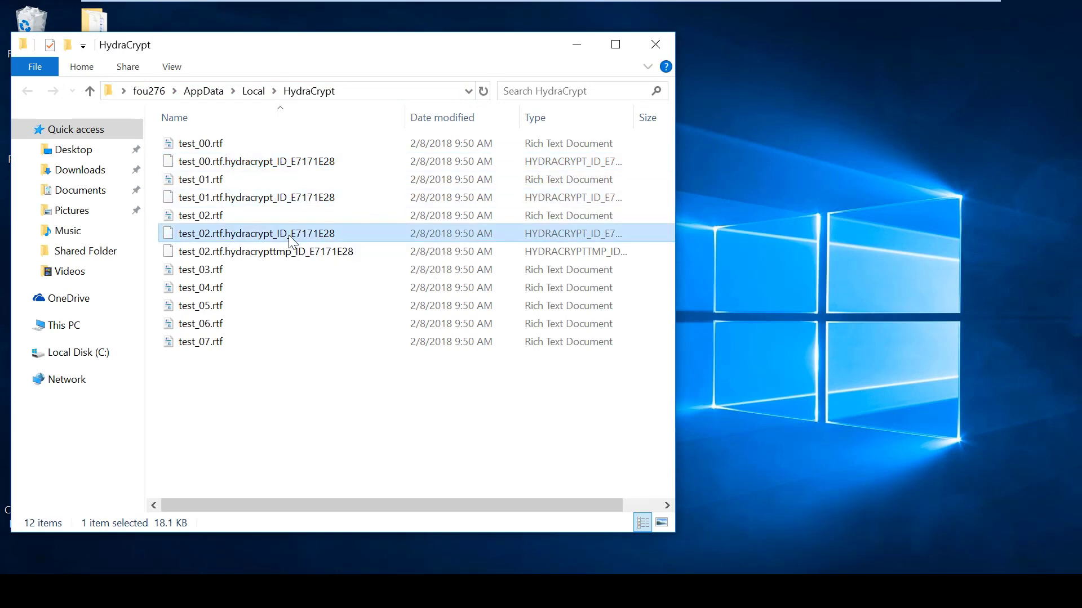
pyautogui.click(292, 252)
pyautogui.click(359, 429)
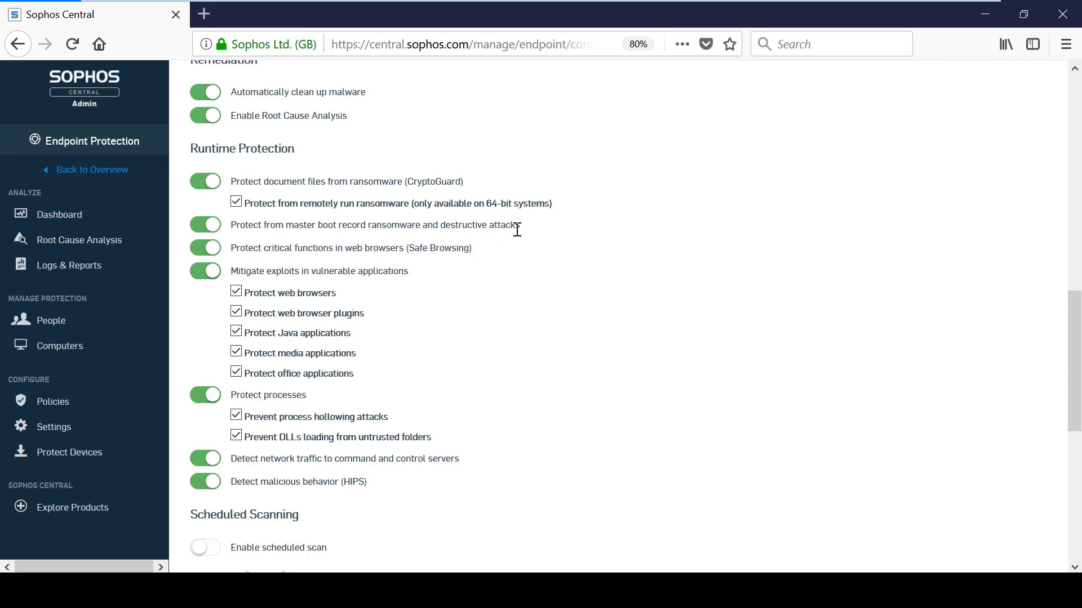
# Highlight the master boot record protection setting, then execute the Disk-wiping Master Boot Record test.
pyautogui.moveTo(520, 225); pyautogui.dragTo(232, 227)
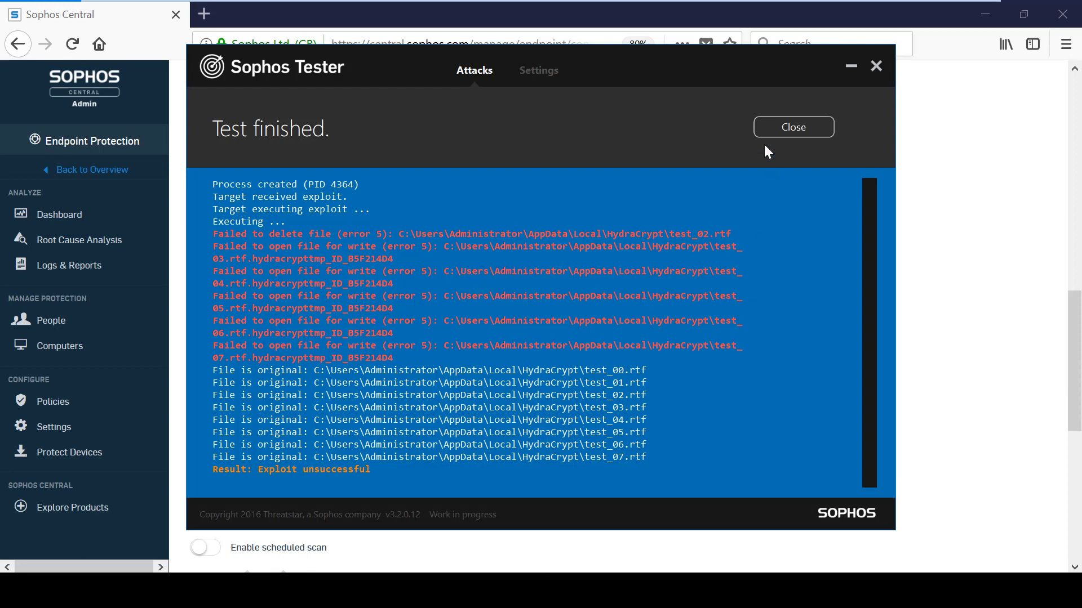
pyautogui.click(760, 130)
pyautogui.click(589, 381)
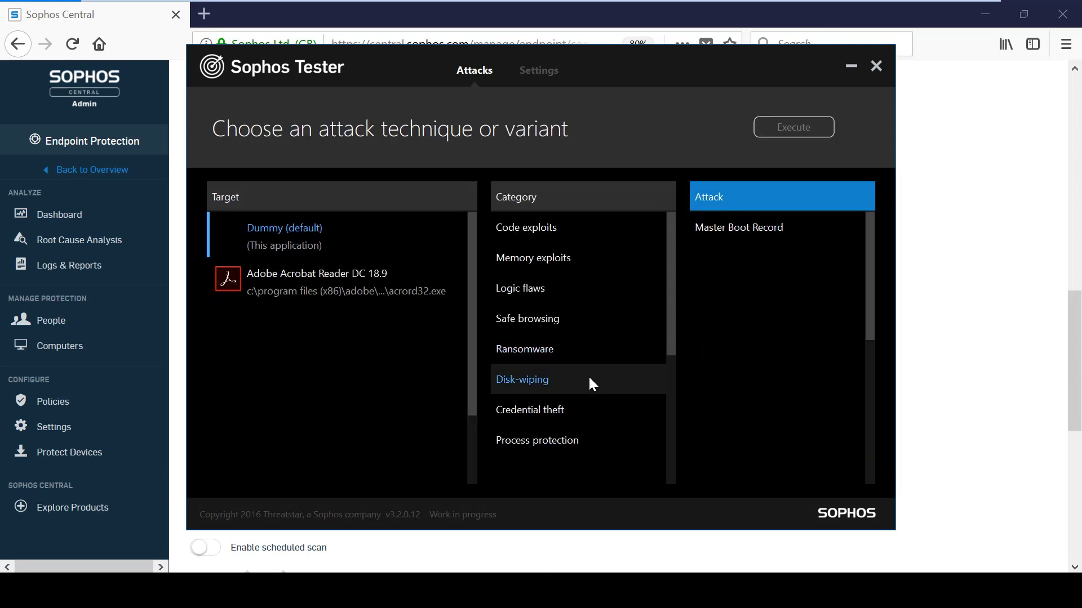
pyautogui.click(740, 230)
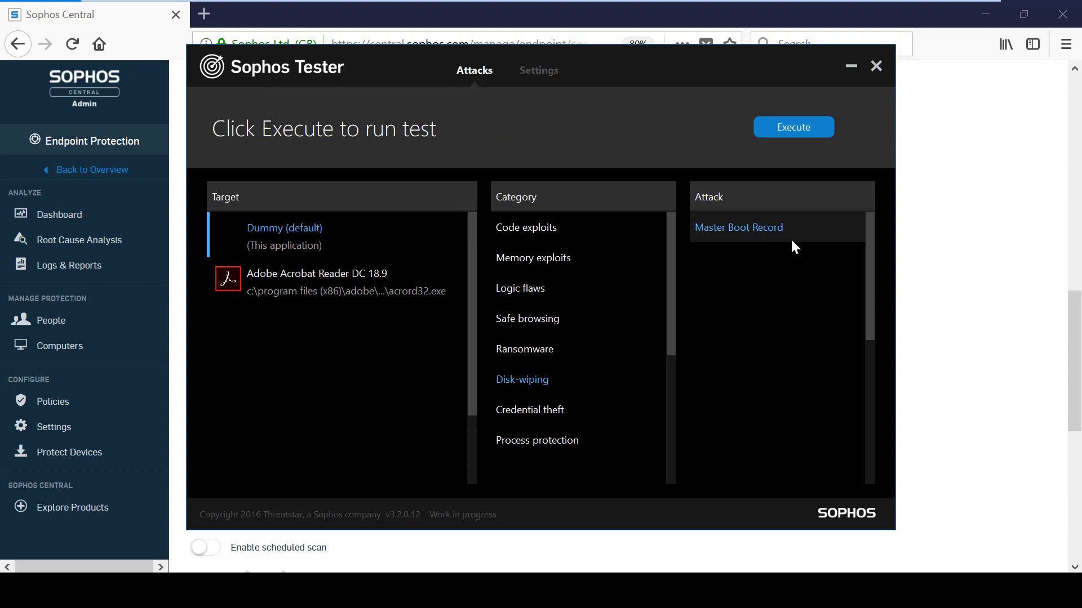
pyautogui.click(818, 127)
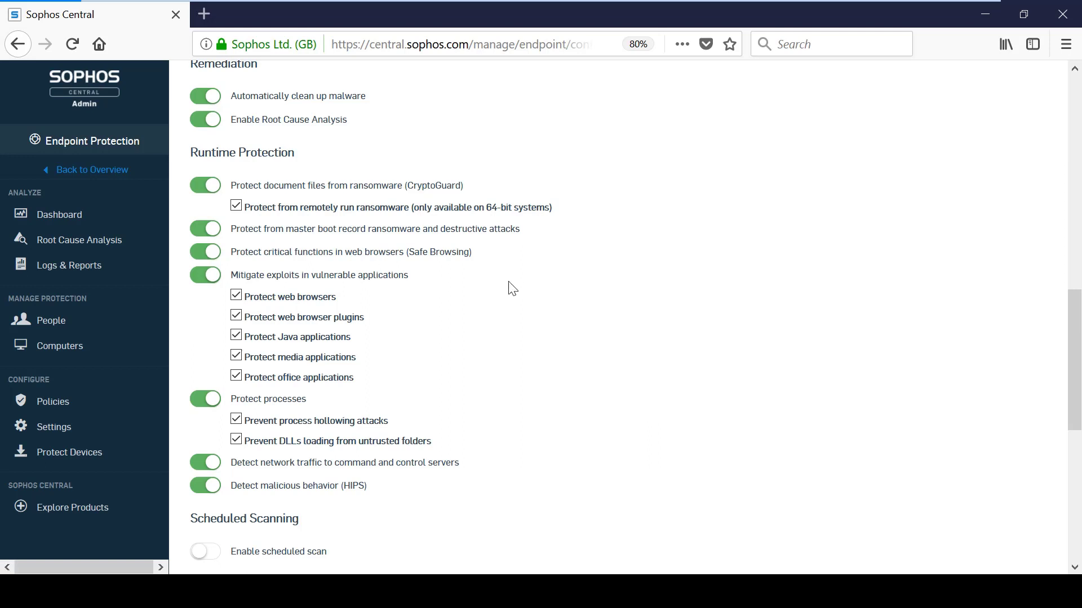
# Go to Root Cause Analysis and load the Exploit CryptoGuard case summary.
pyautogui.click(108, 249)
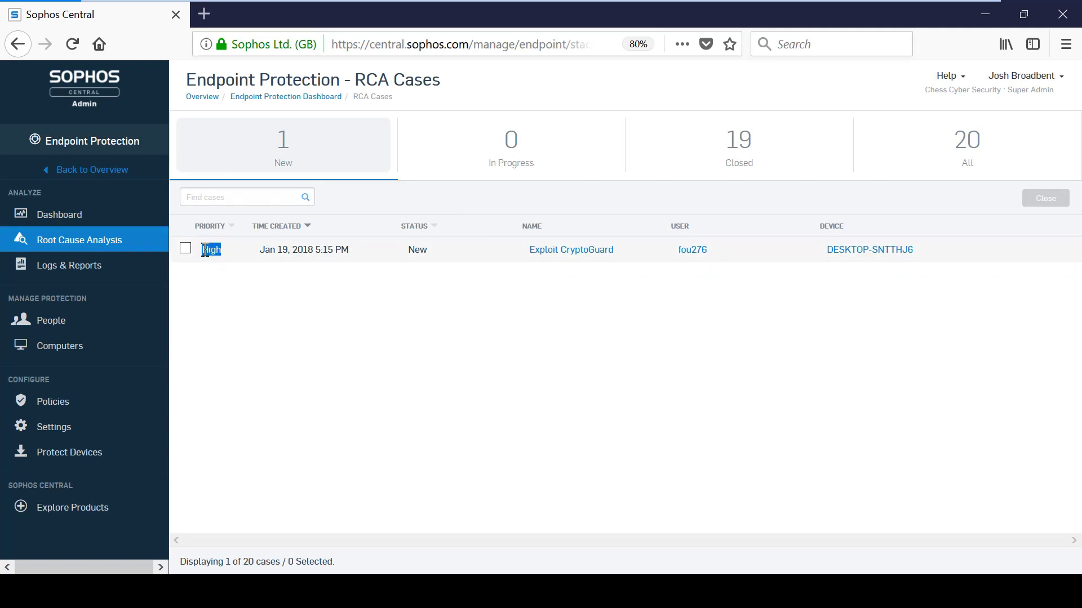
pyautogui.click(523, 323)
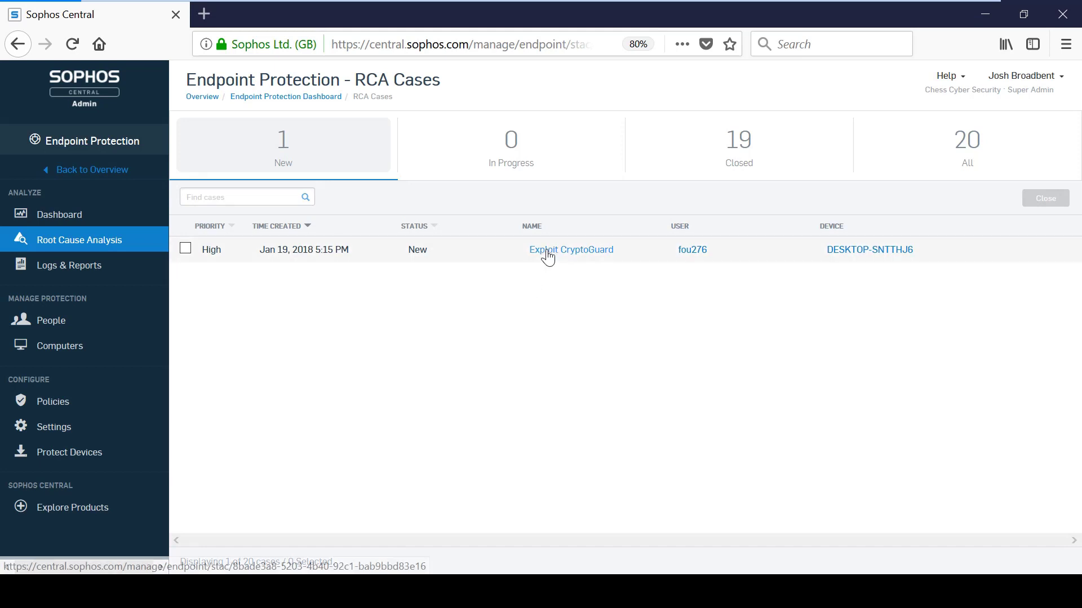
pyautogui.click(572, 257)
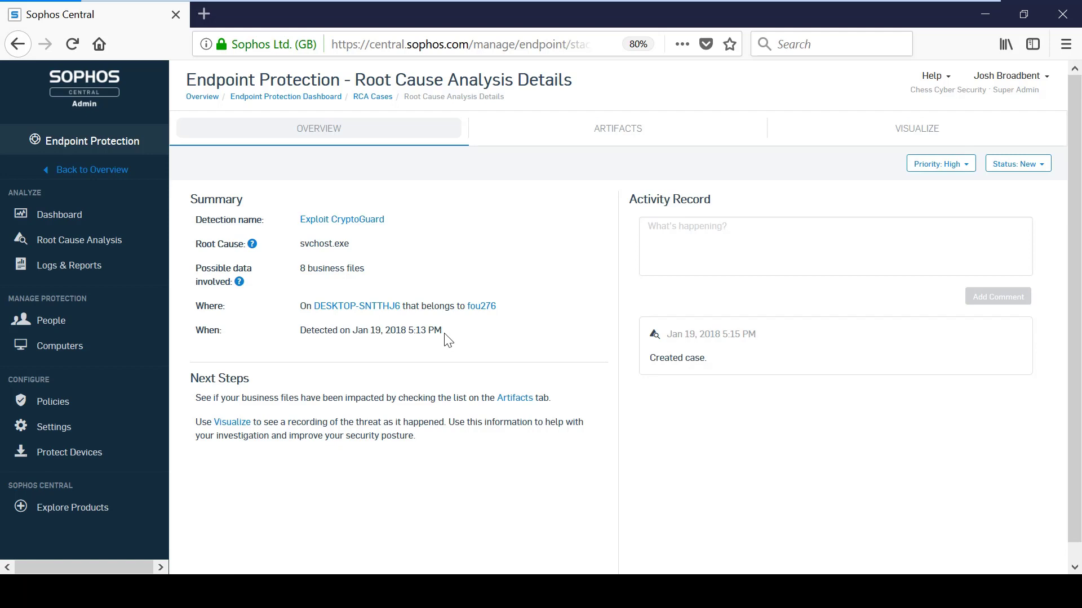
# Filter the case artifacts to Business files and view details for test_00.rtf.
pyautogui.click(611, 135)
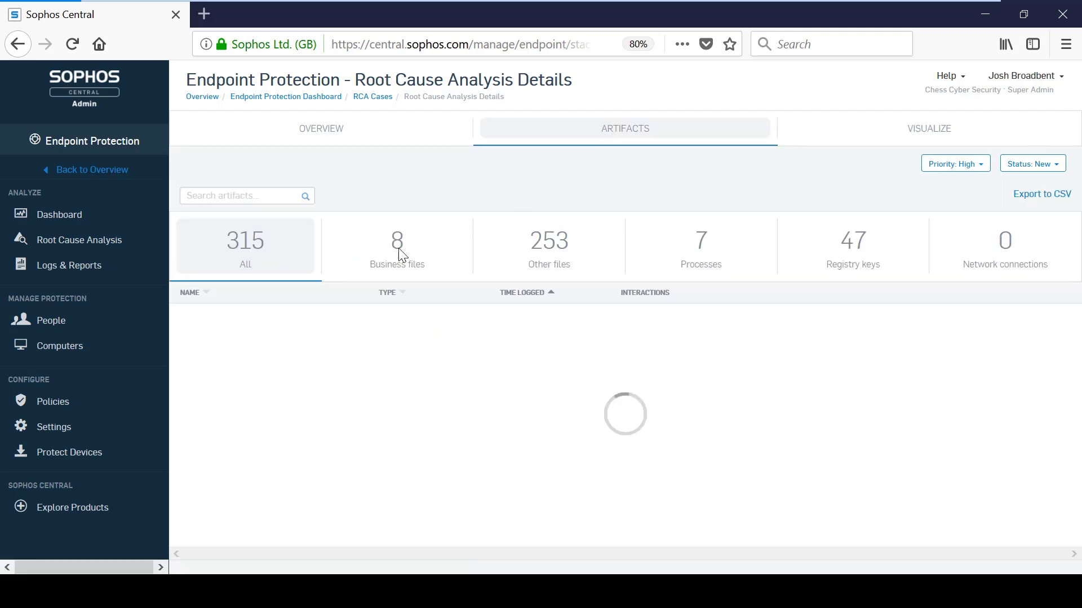
pyautogui.click(399, 262)
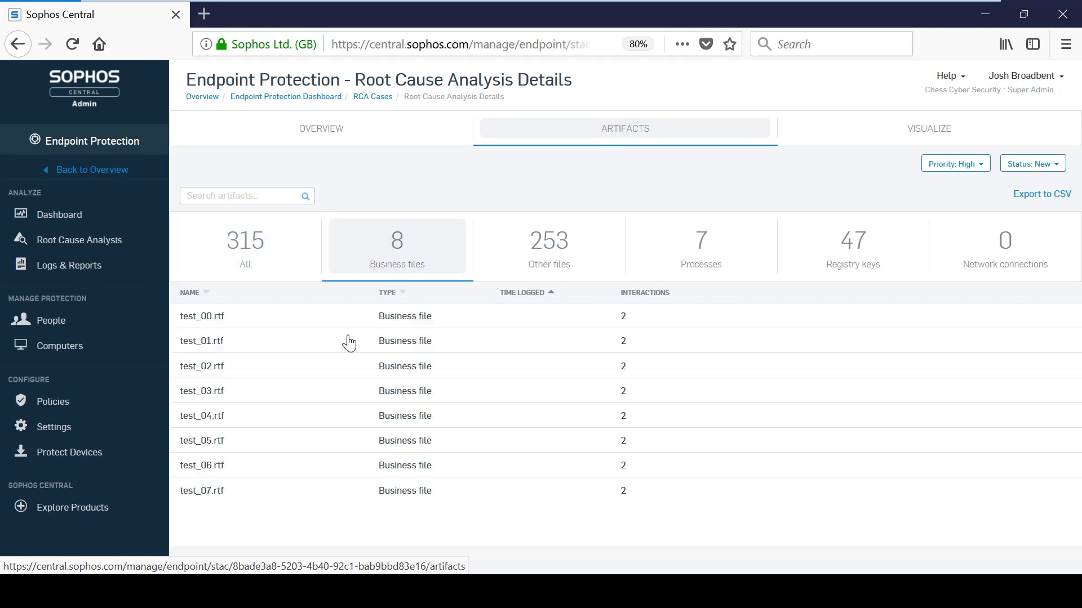
pyautogui.click(411, 326)
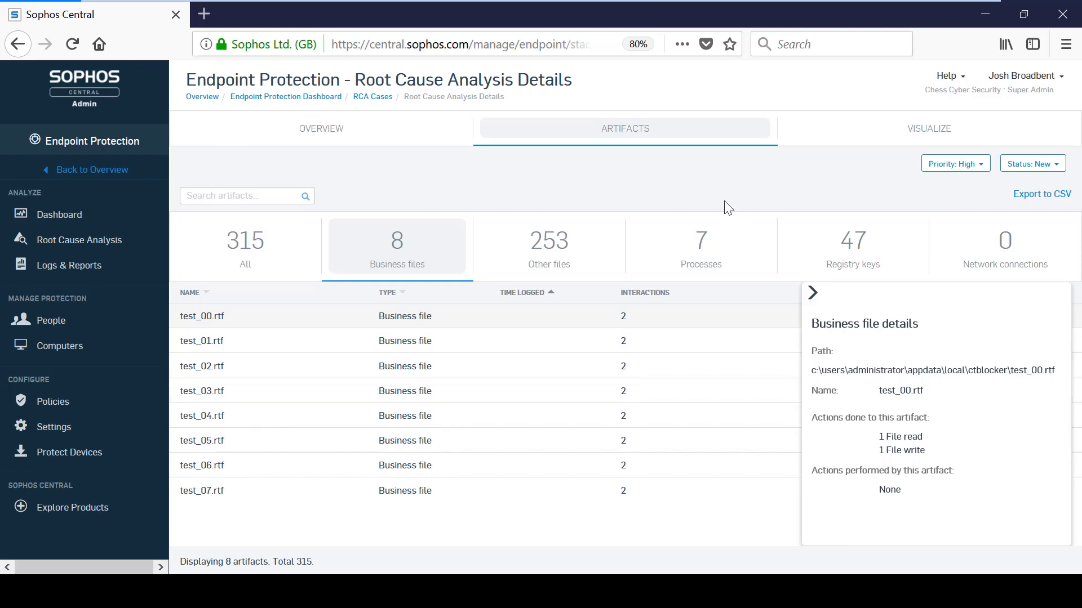
# Show the threat visualization graph and the files behind the 13 F acrord32.exe node.
pyautogui.click(877, 141)
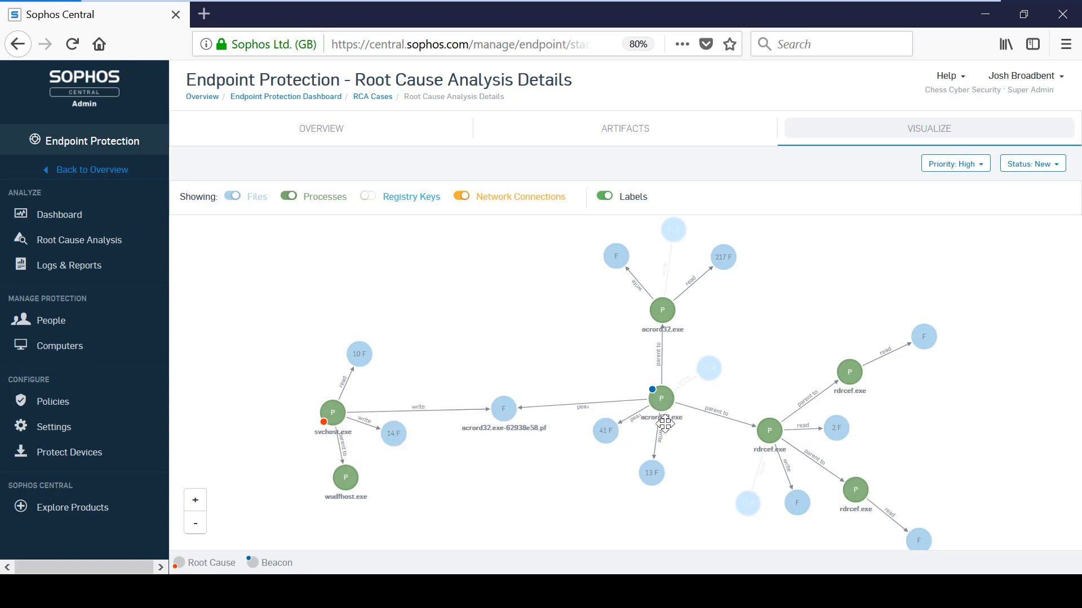
pyautogui.click(652, 475)
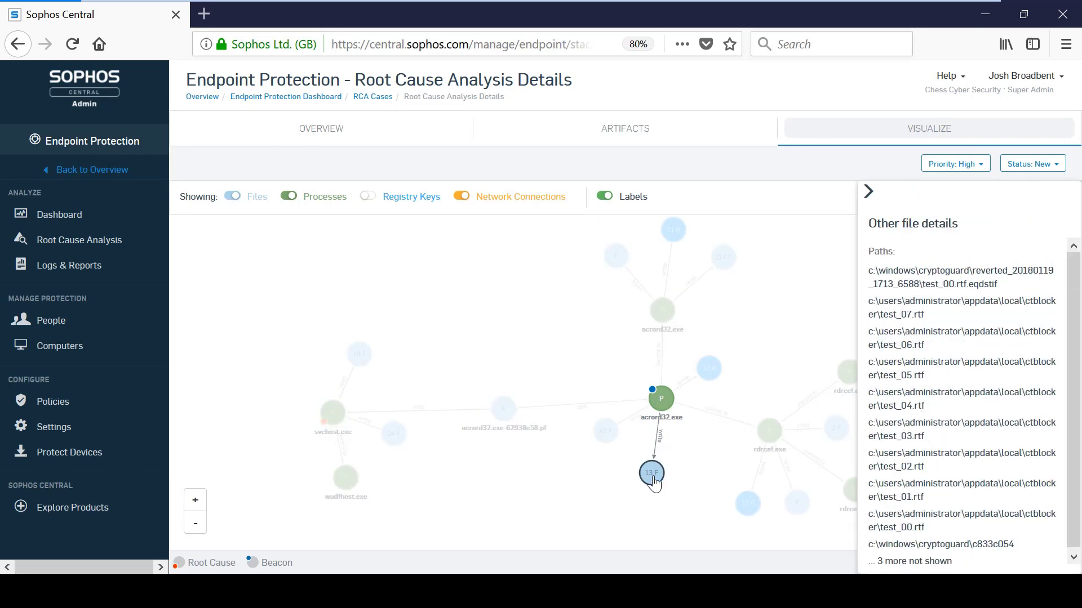